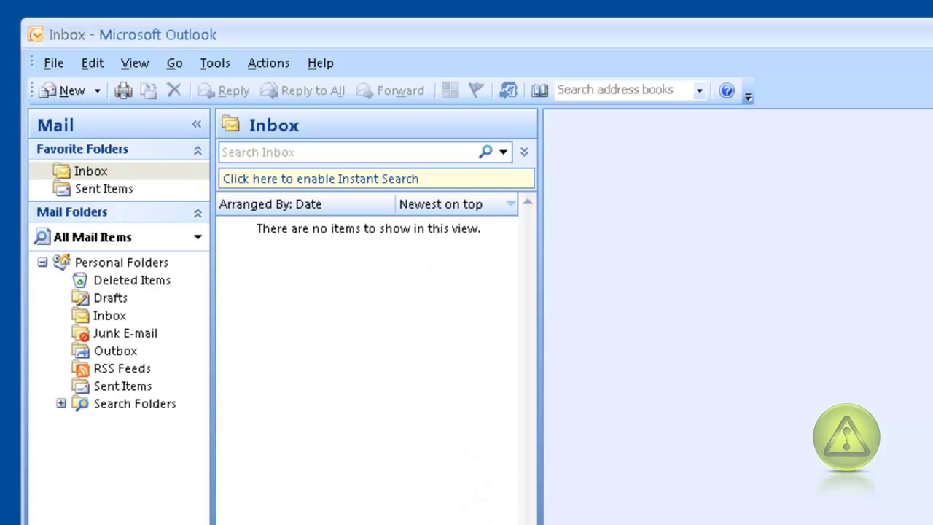
# - Start a new e-mail account from Tools > Options > Mail Setup > E-mail Accounts
pyautogui.click(230, 66)
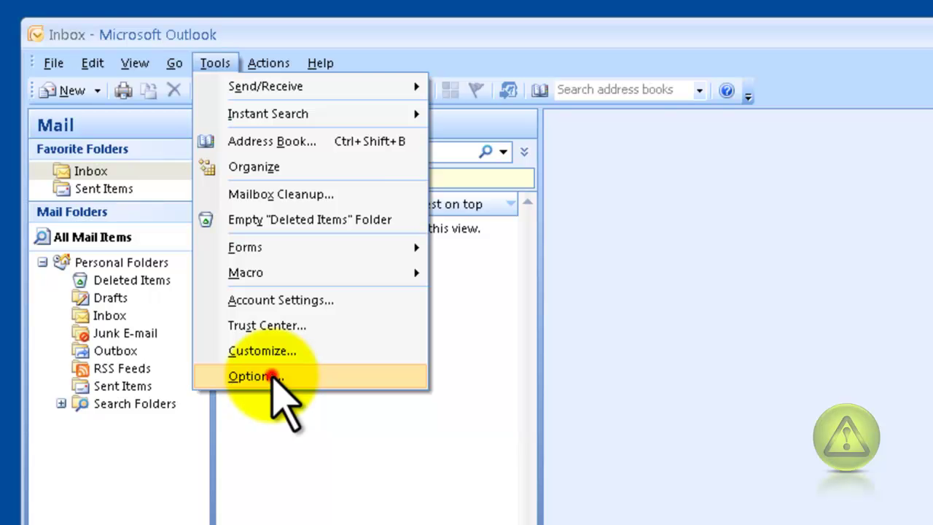
pyautogui.click(271, 376)
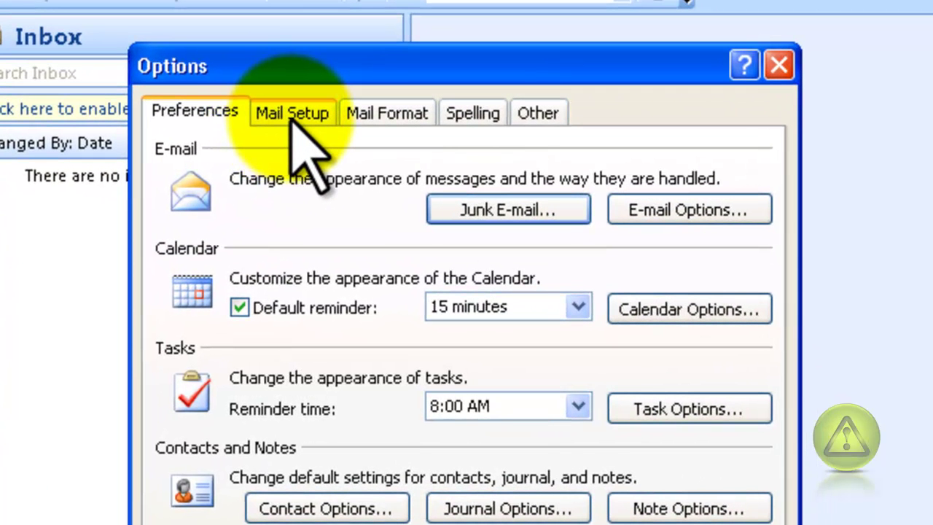
pyautogui.click(291, 119)
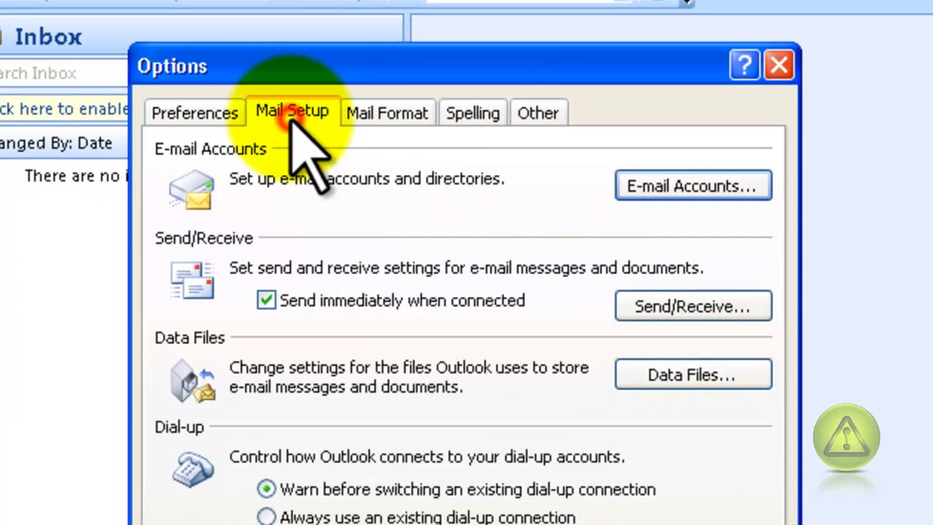
pyautogui.click(660, 191)
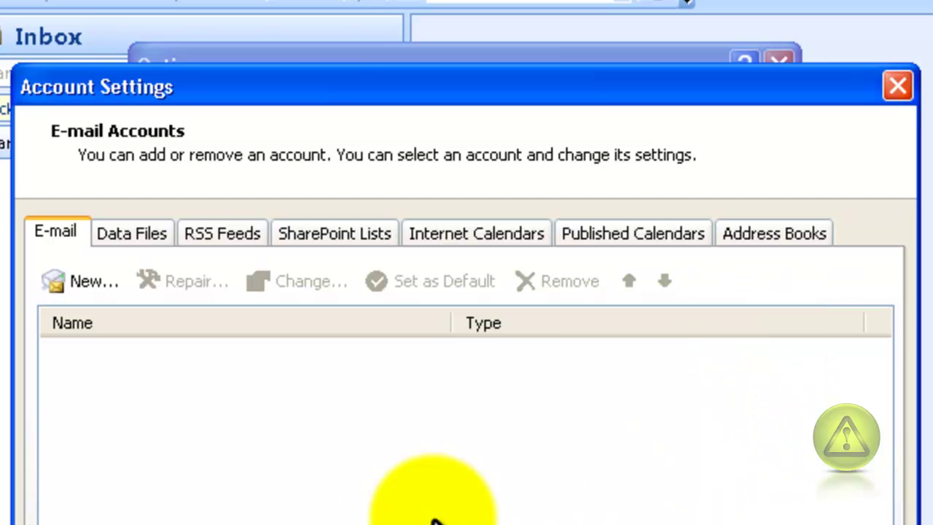
pyautogui.click(116, 284)
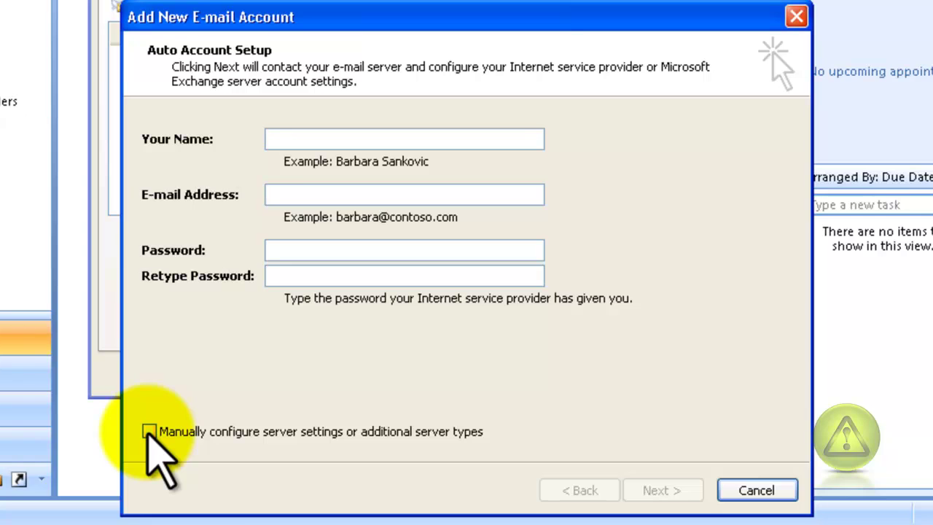
# - Choose manual server configuration with Internet E-mail as the account service
pyautogui.click(149, 432)
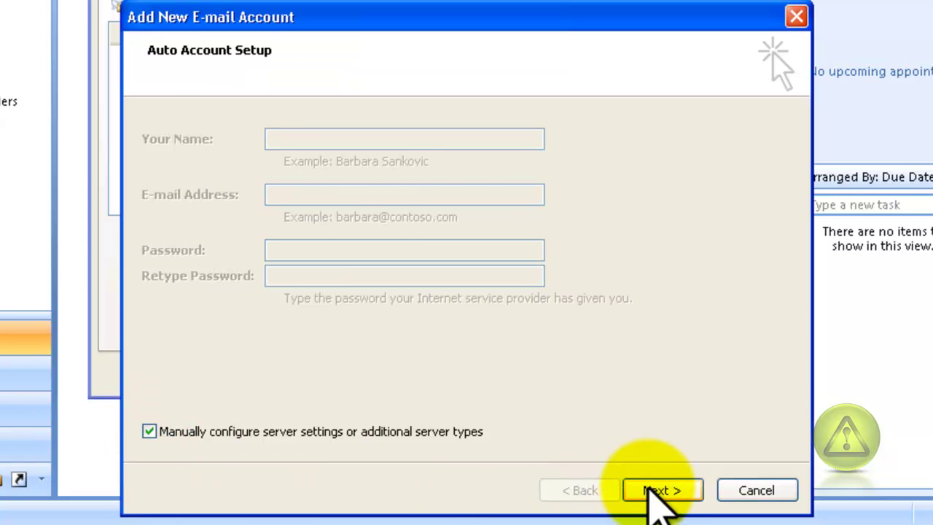
pyautogui.click(647, 489)
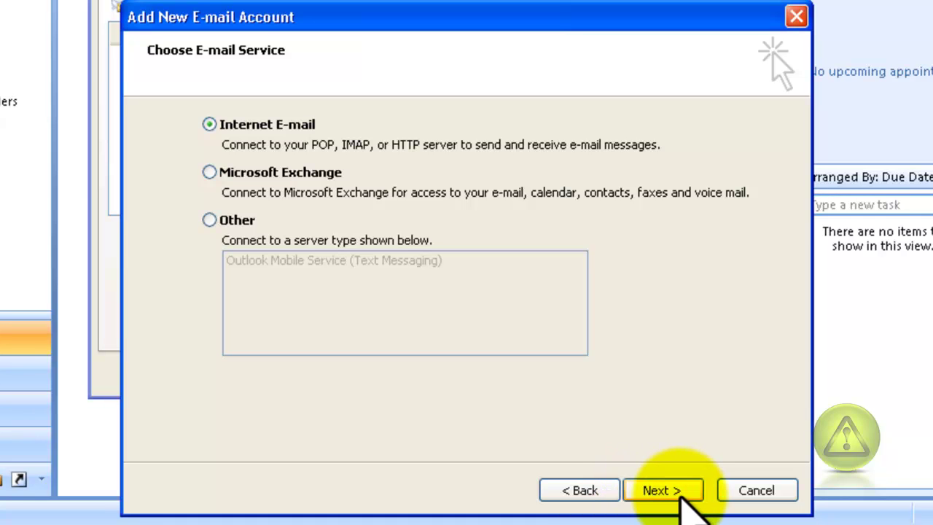
pyautogui.click(674, 492)
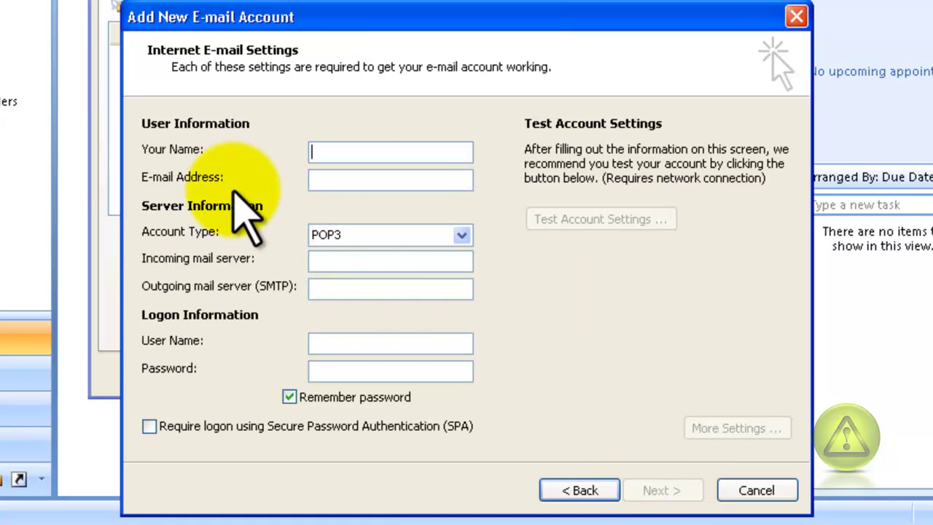
# - Enter the account holder's name and details, and set the account type to IMAP
pyautogui.click(334, 152)
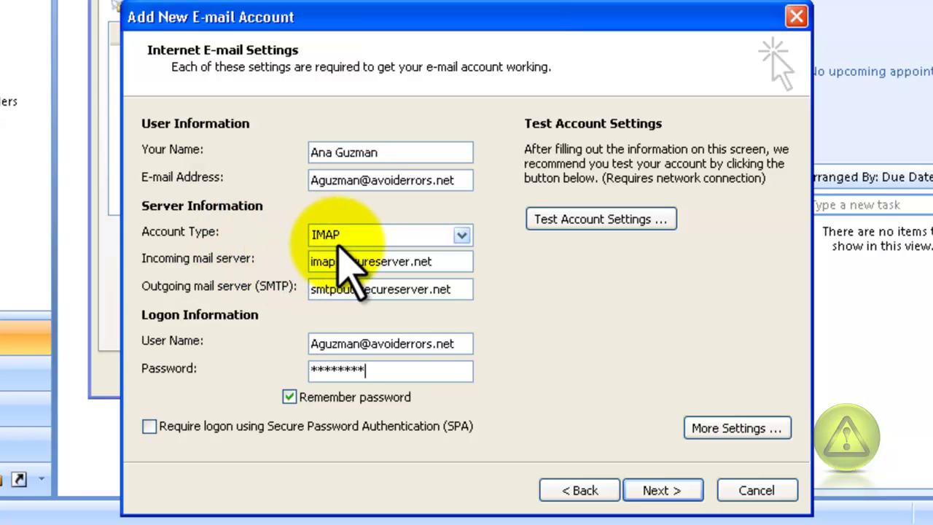
pyautogui.click(461, 234)
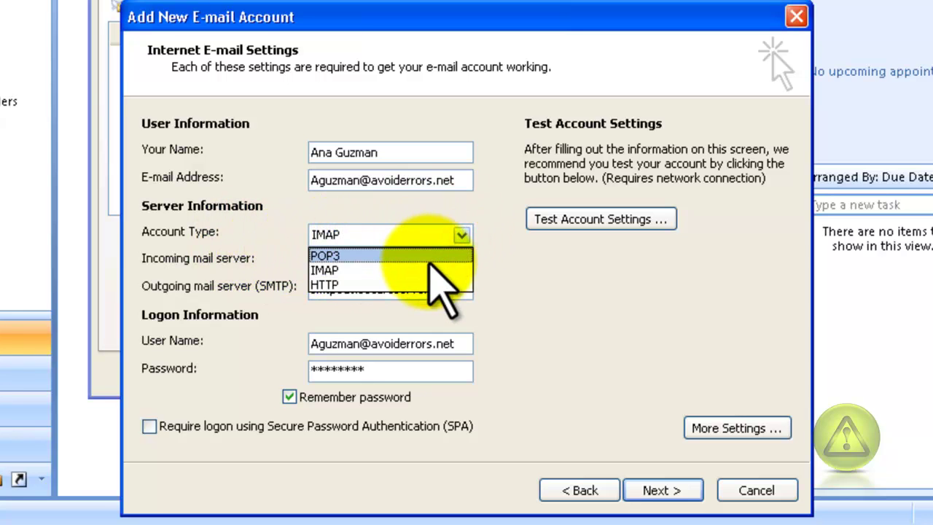
pyautogui.click(418, 276)
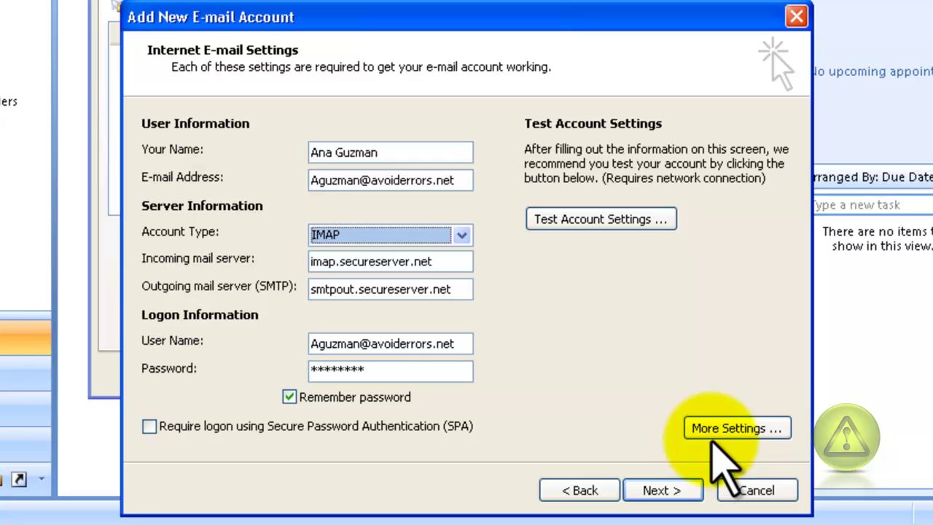
# - Require outgoing SMTP authentication and change the SMTP port to 3535 in More Settings
pyautogui.click(724, 429)
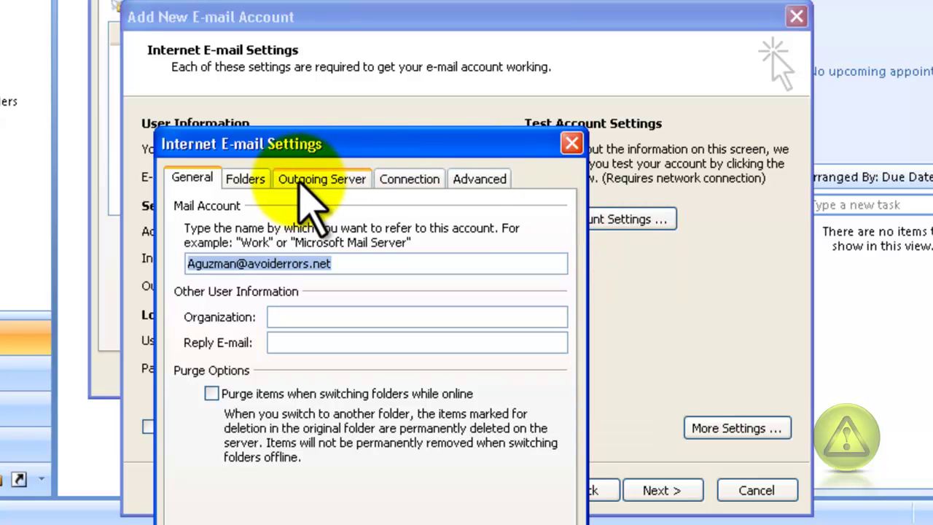
pyautogui.click(344, 181)
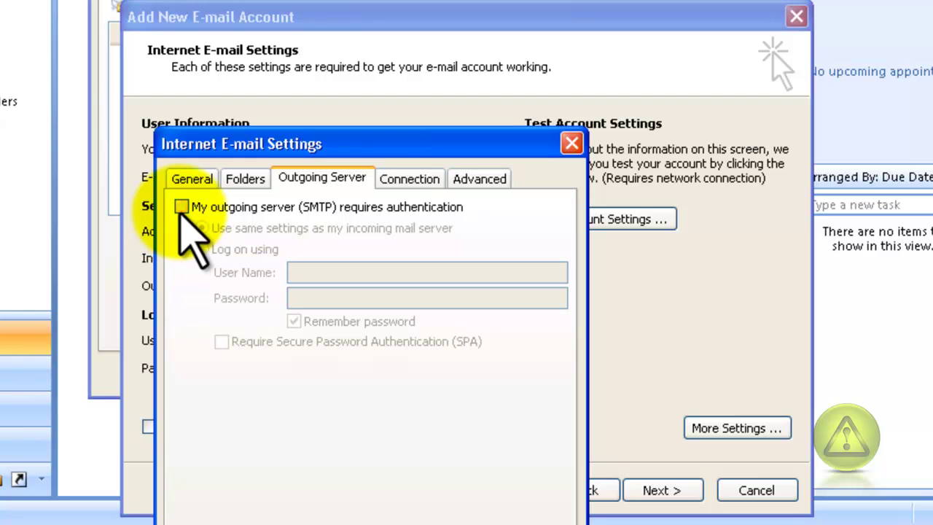
pyautogui.click(181, 208)
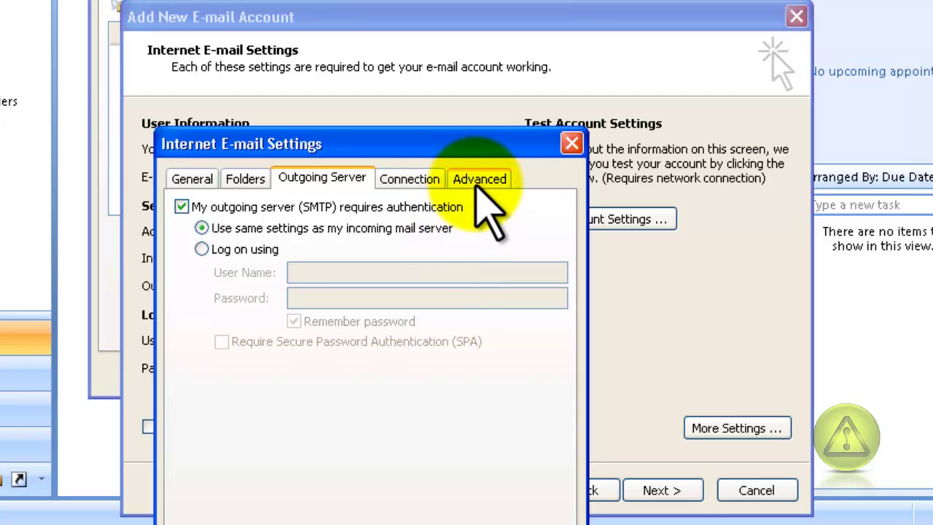
pyautogui.click(477, 182)
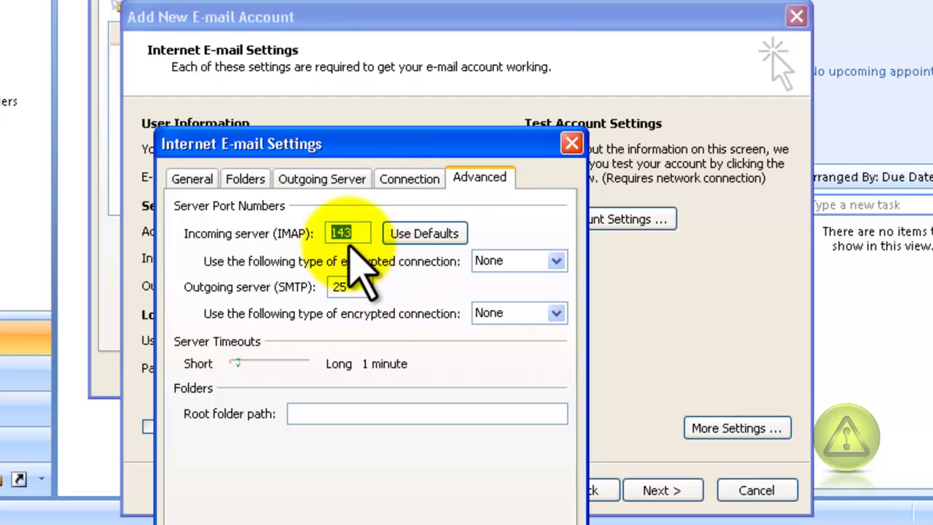
pyautogui.doubleClick(351, 287)
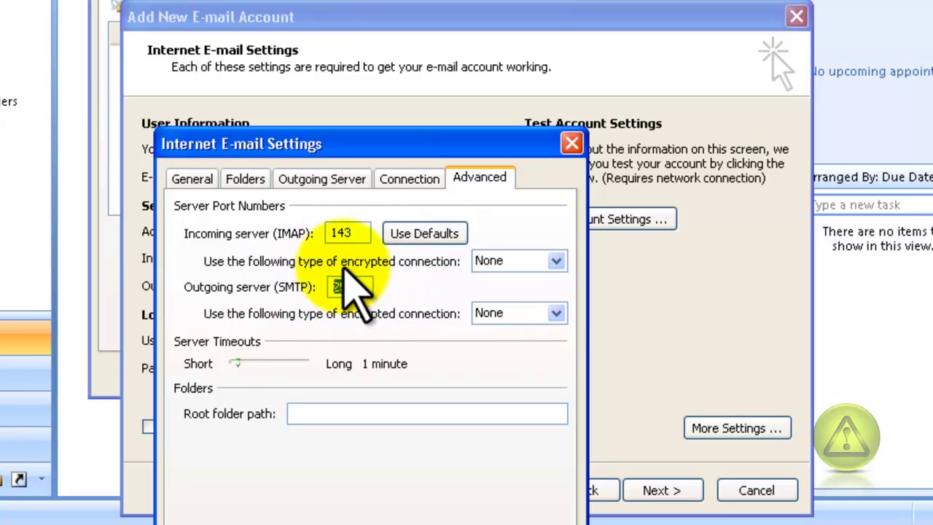
pyautogui.write('3535')
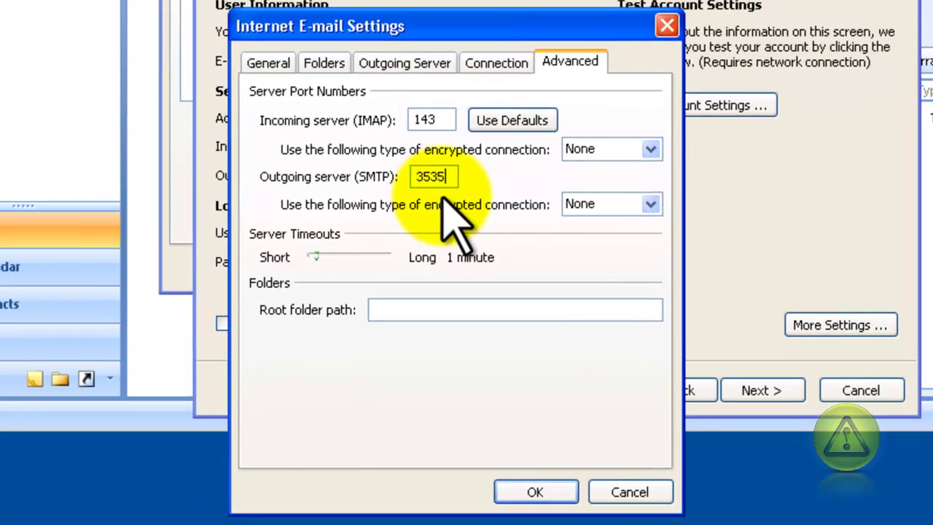
pyautogui.click(554, 496)
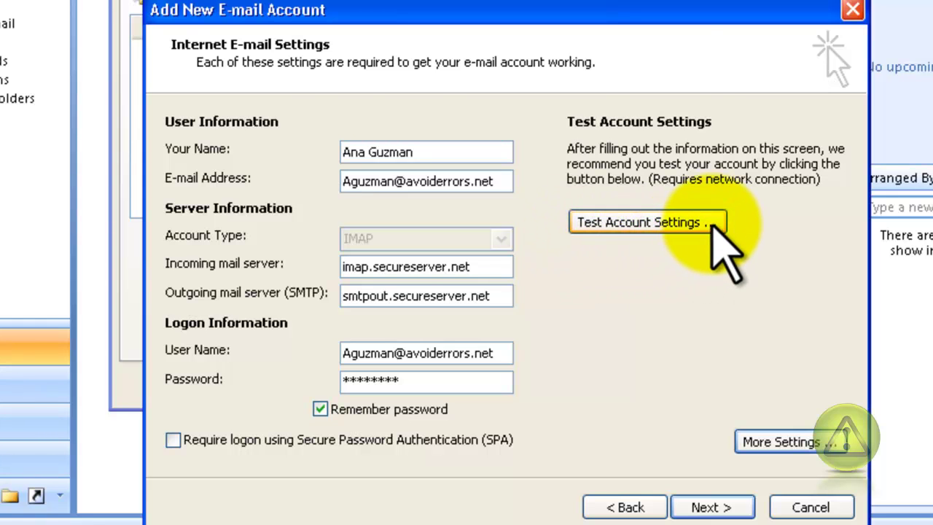
# - Test the account settings successfully and finish the new-account wizard
pyautogui.click(642, 223)
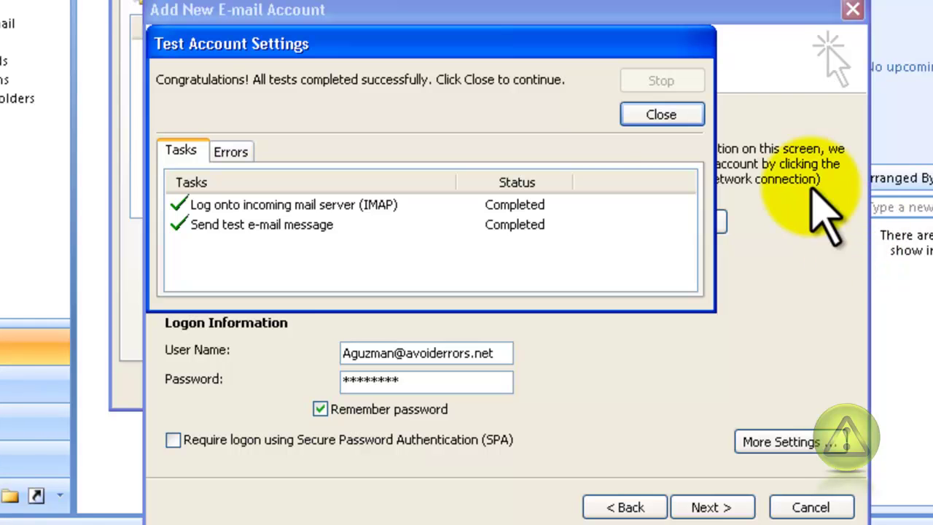
pyautogui.click(664, 116)
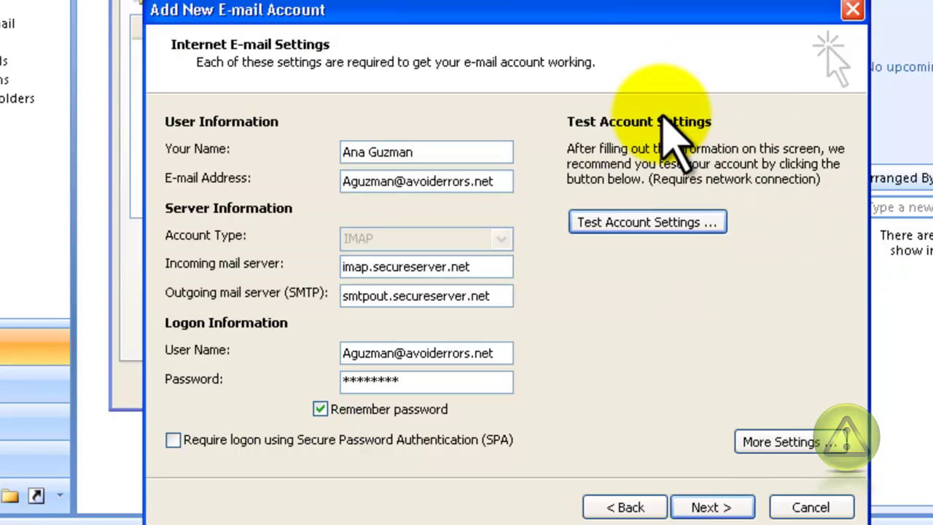
pyautogui.click(711, 508)
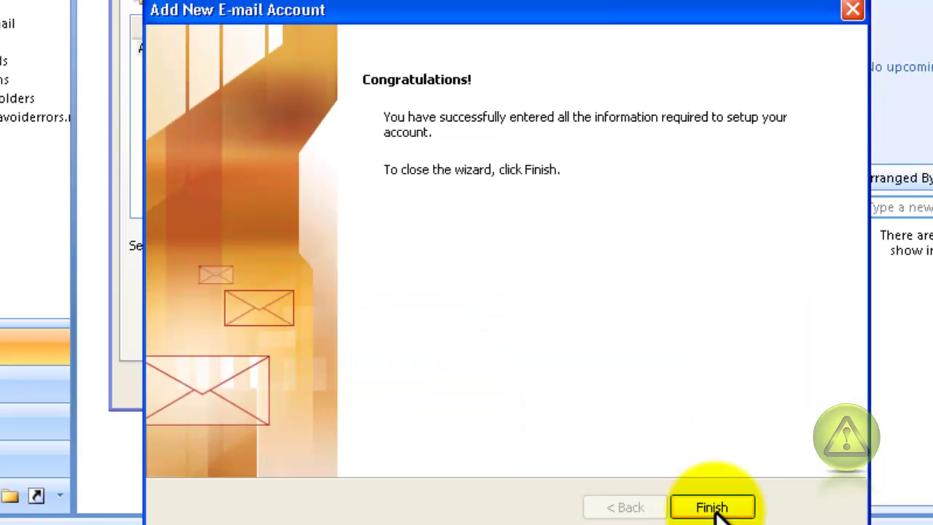
pyautogui.click(739, 513)
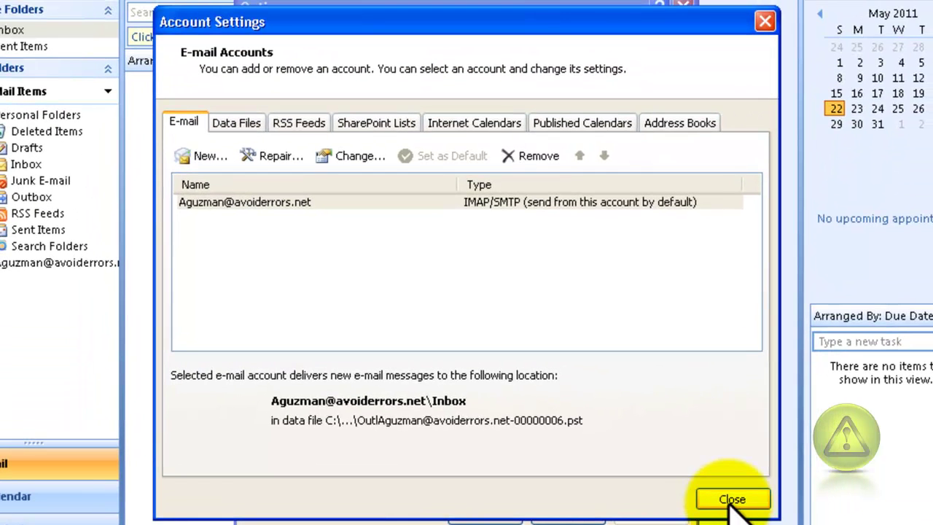
# - Close Account Settings and Options, then collapse the Personal Folders tree
pyautogui.click(745, 503)
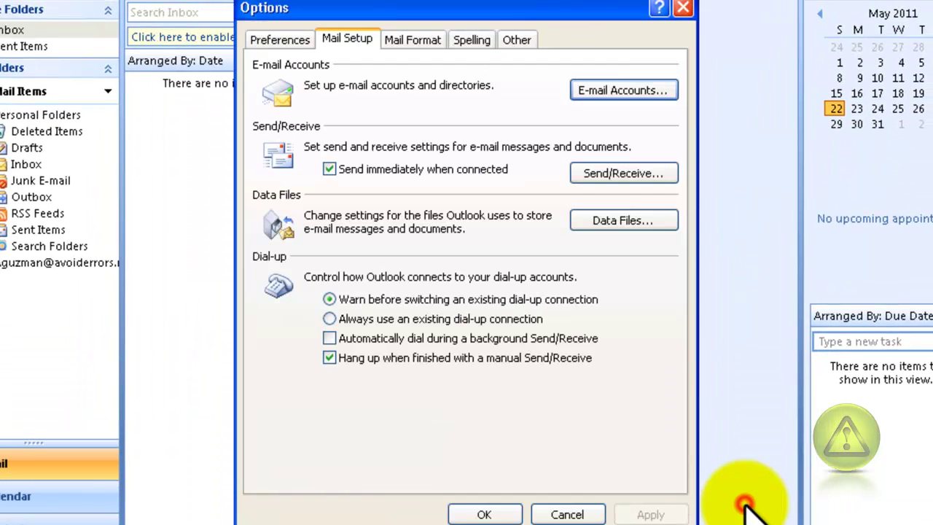
pyautogui.click(478, 515)
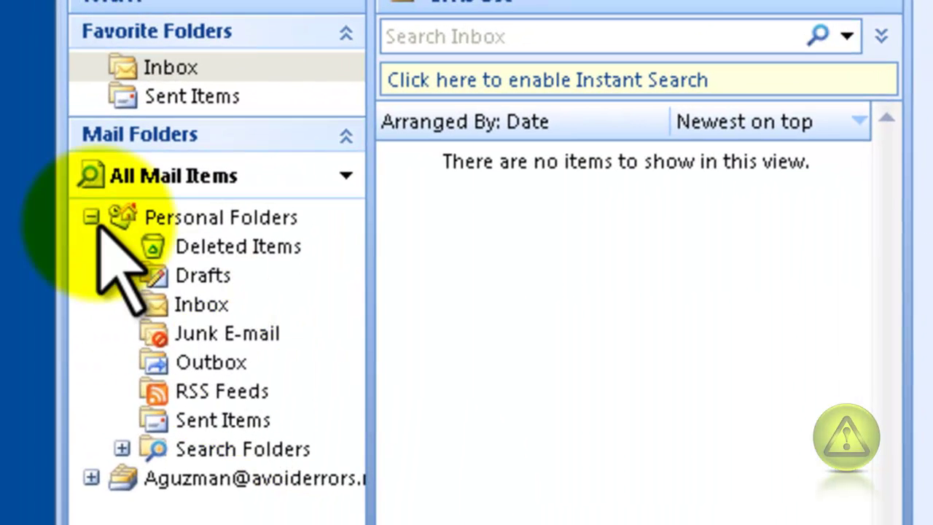
pyautogui.click(88, 216)
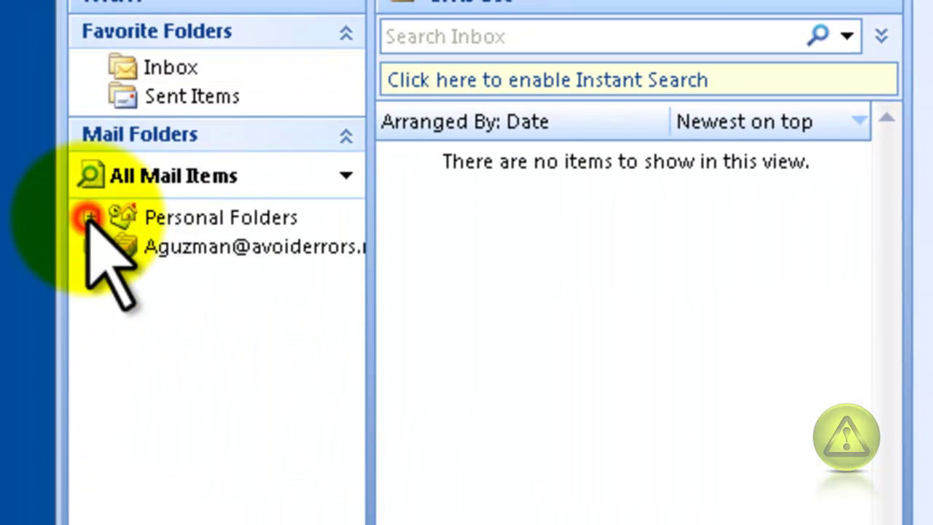
# - Expand the new IMAP account's folders and widen the folder pane
pyautogui.click(88, 248)
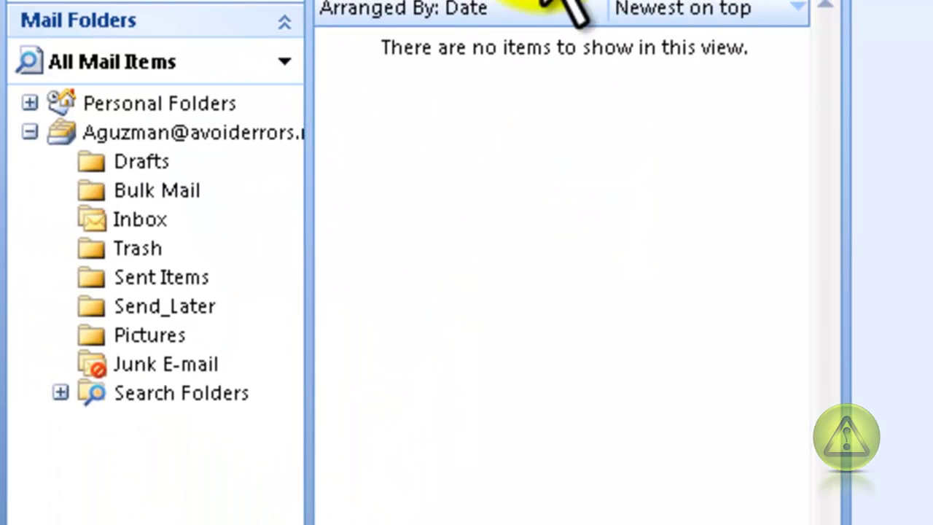
pyautogui.moveTo(309, 7); pyautogui.dragTo(392, 7)
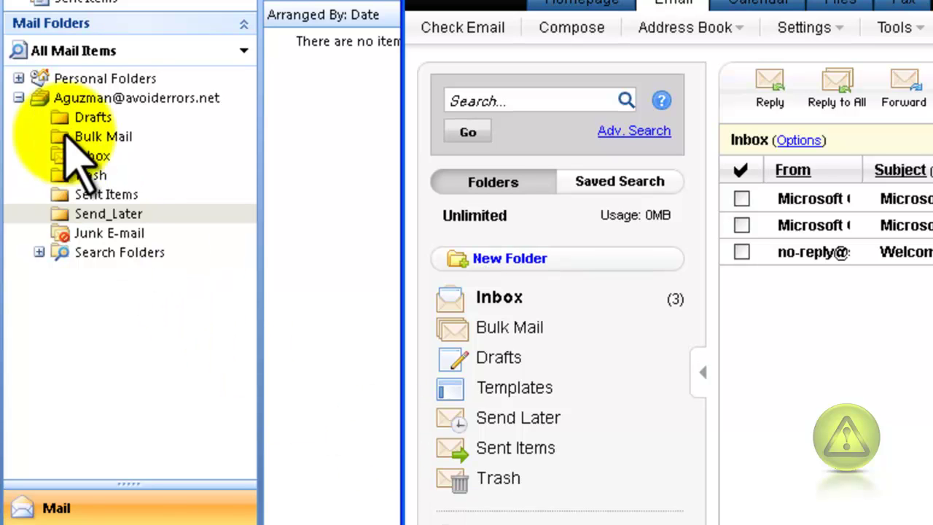
# - Create a new folder named 'work' under the IMAP account mailbox
pyautogui.click(71, 102)
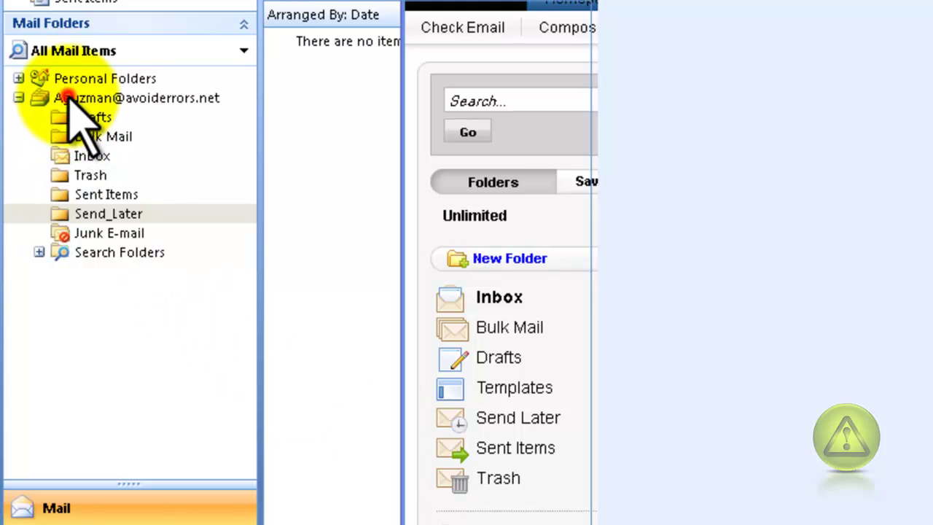
pyautogui.rightClick(68, 100)
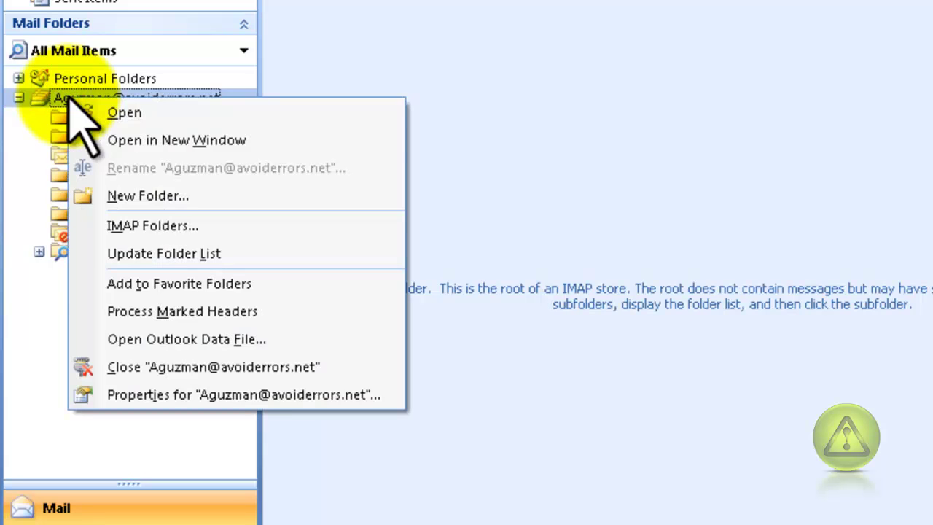
pyautogui.click(148, 196)
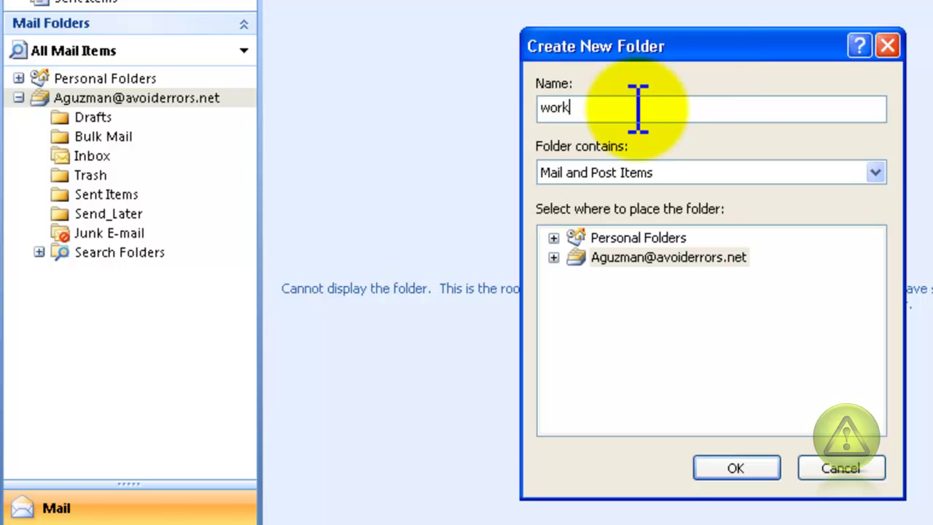
pyautogui.click(737, 468)
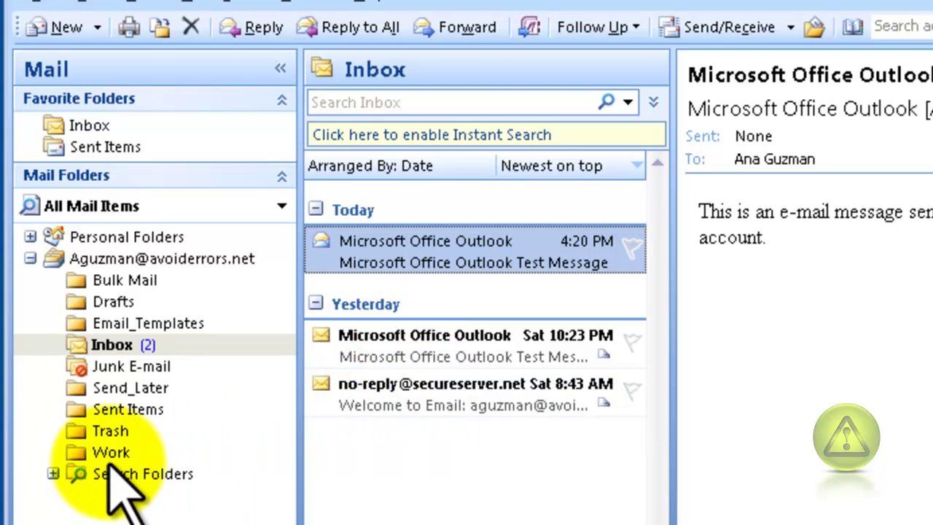
# - Move yesterday's test message from the Inbox into the Work folder, then open Work
pyautogui.rightClick(423, 336)
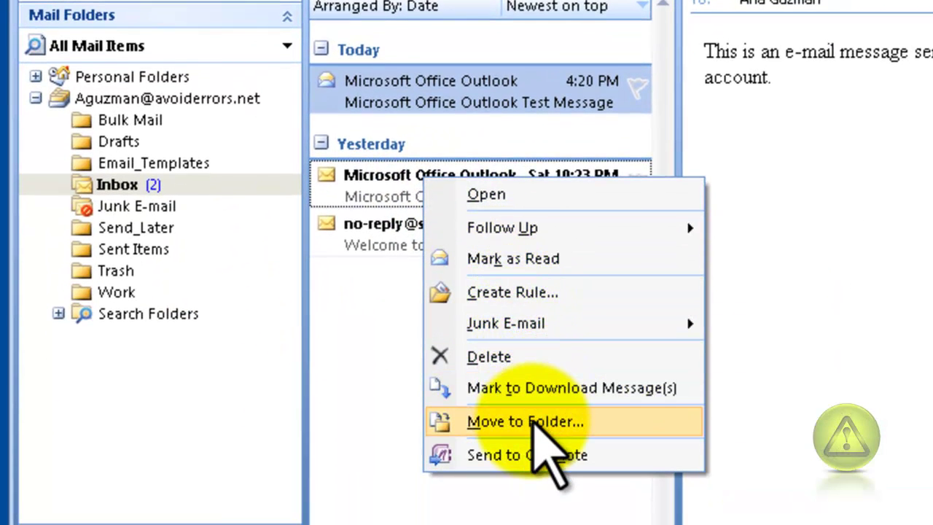
pyautogui.click(534, 422)
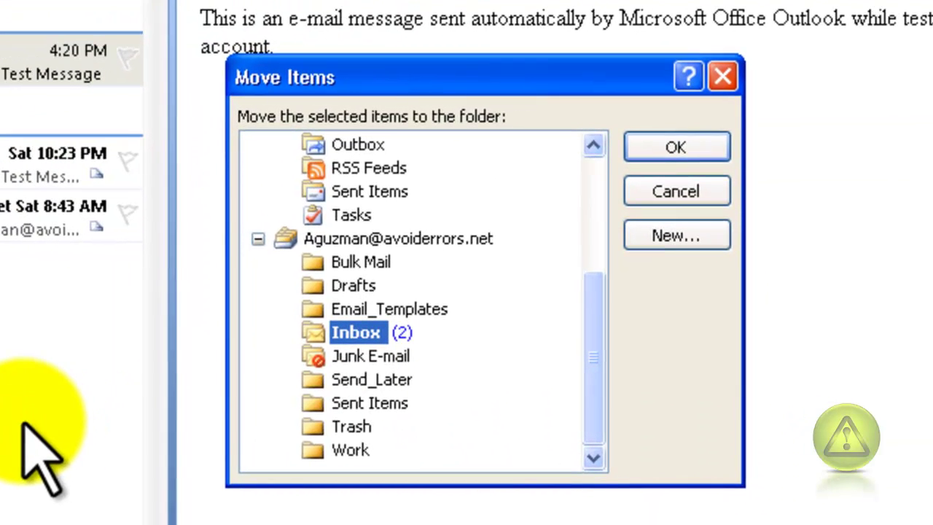
pyautogui.click(349, 453)
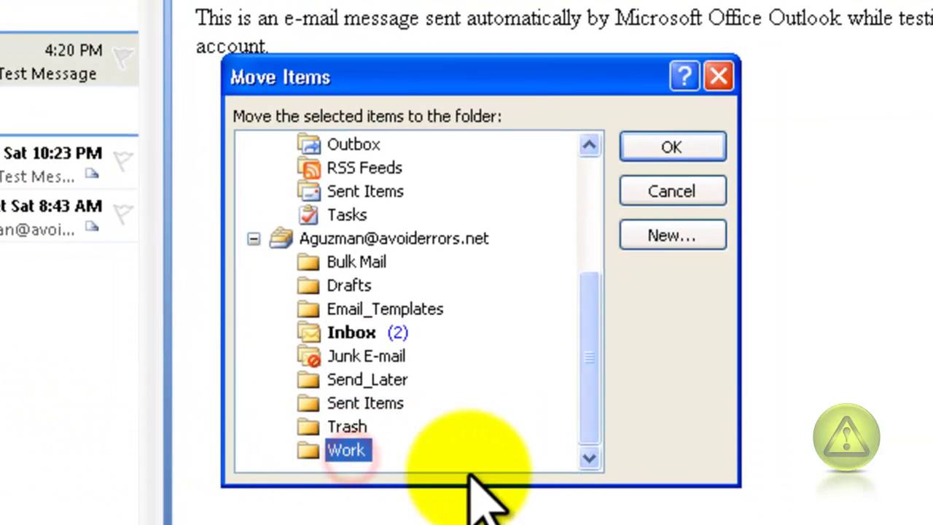
pyautogui.click(671, 148)
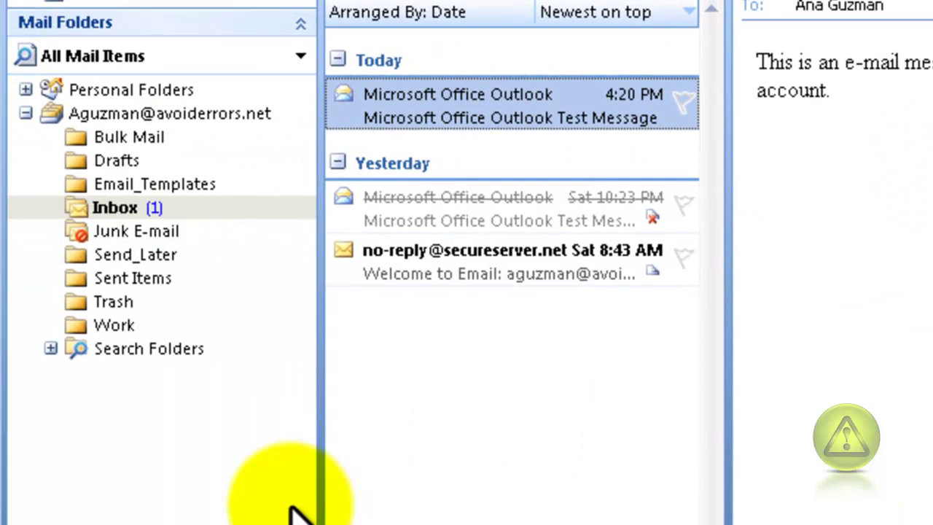
pyautogui.click(113, 329)
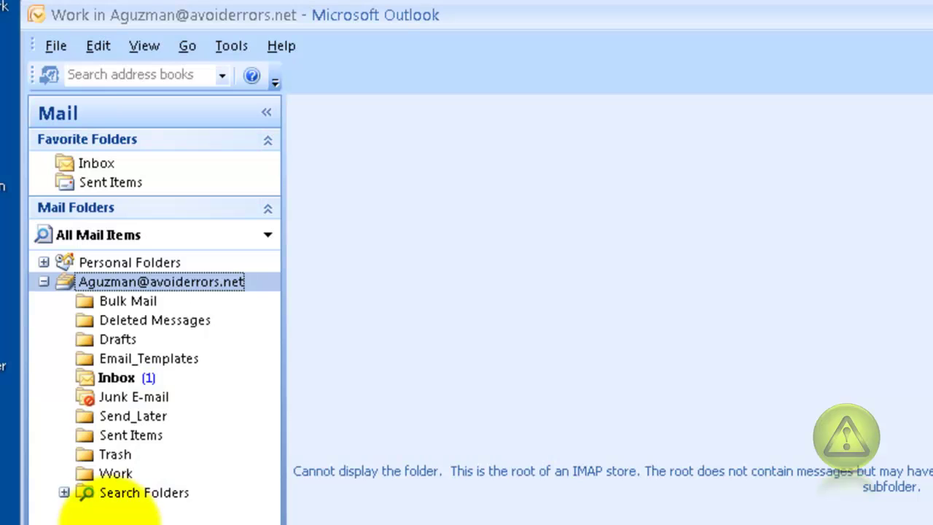
# - Open the Work folder in Outlook and in webmail to confirm both are empty
pyautogui.click(113, 474)
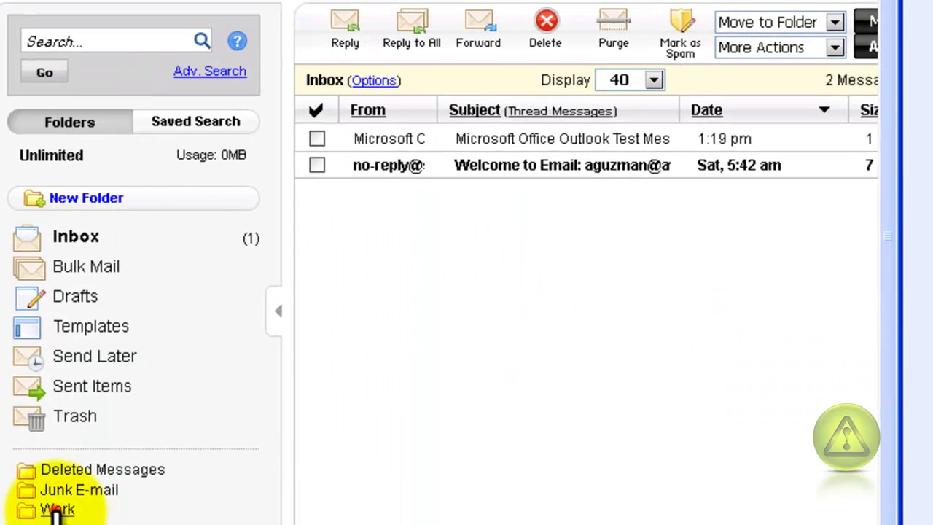
pyautogui.click(57, 510)
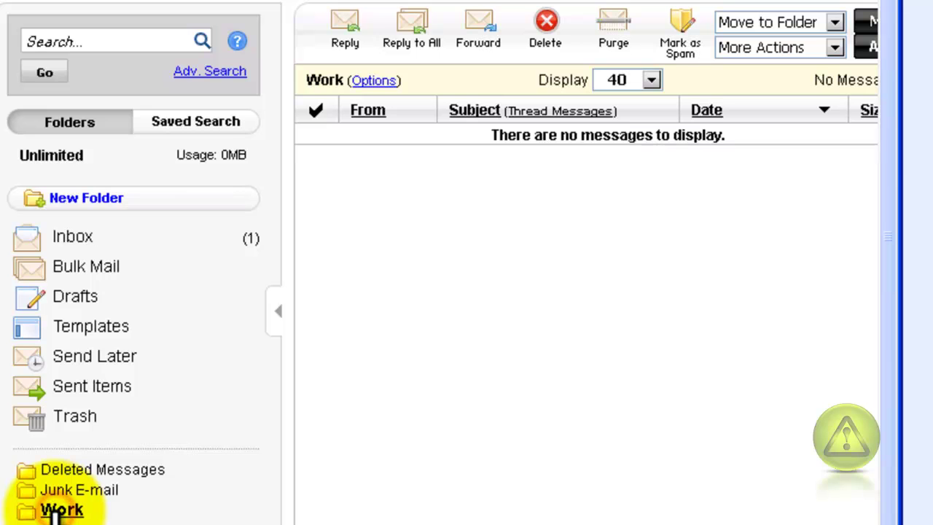